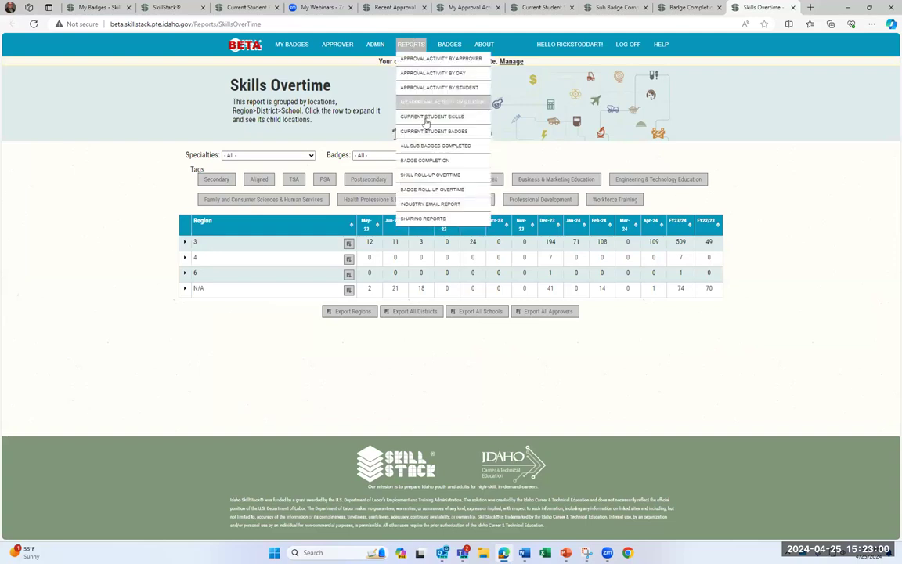
Step: Reload the Skill Roll-up Overtime report from the Reports menu
{"action": "left_click", "coordinate": [429, 181]}
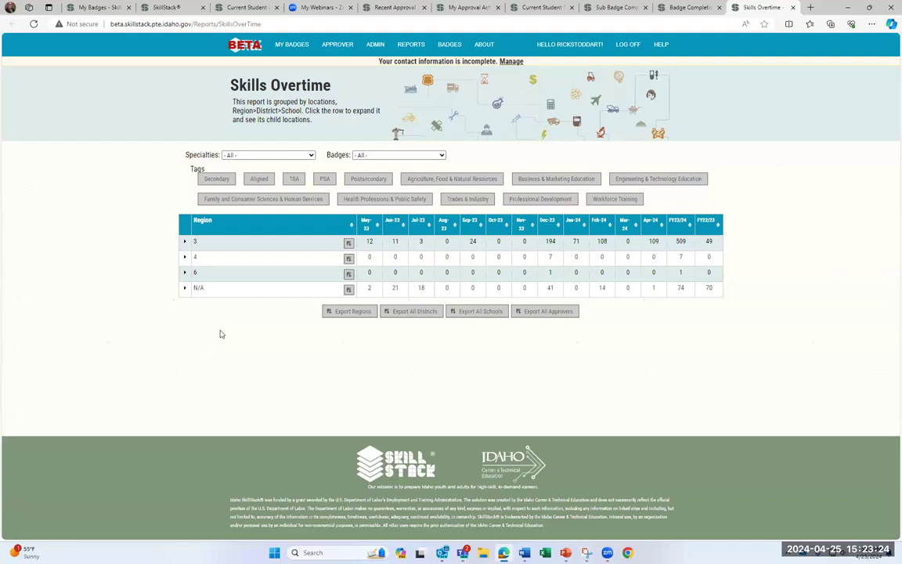
Step: Filter the Skills Overtime report to the Business Management specialty
{"action": "left_click", "coordinate": [266, 155]}
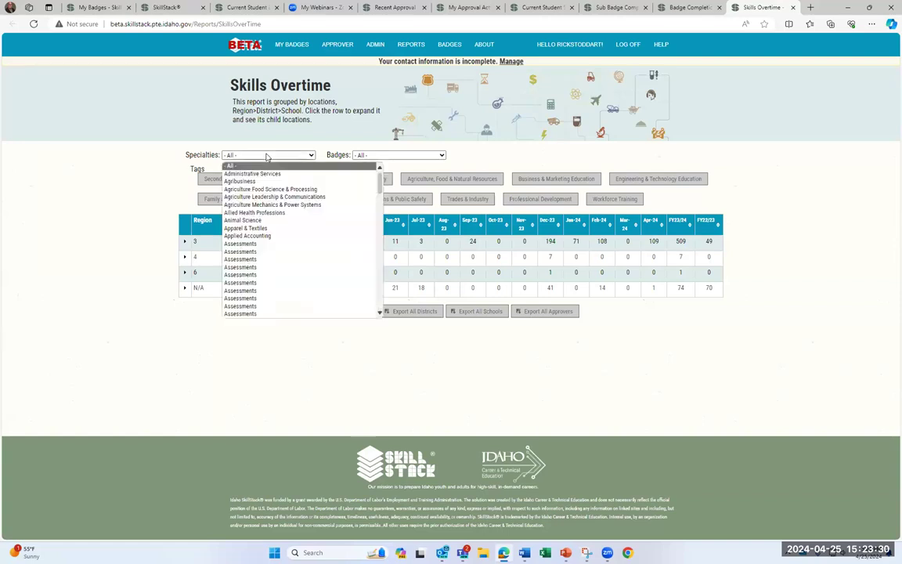
{"action": "left_click", "coordinate": [266, 156]}
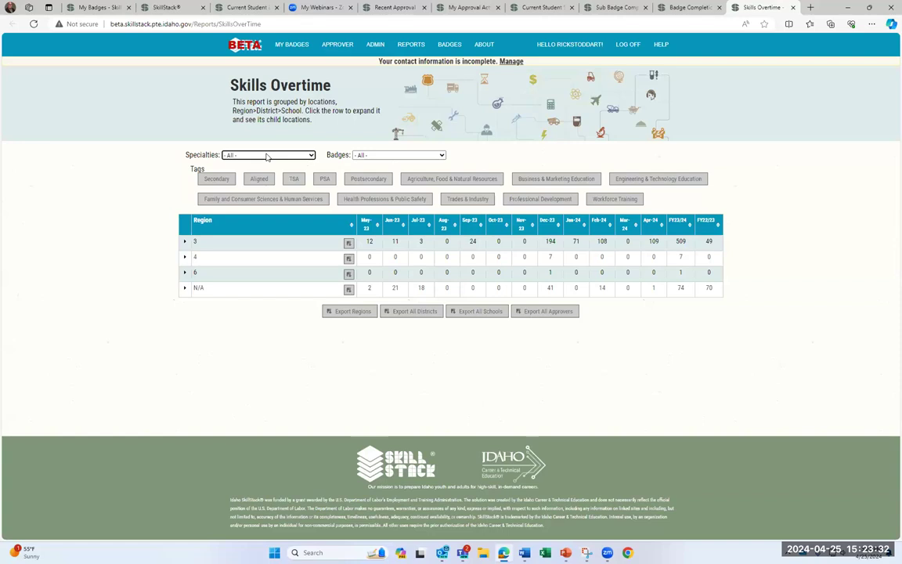
{"action": "left_click", "coordinate": [267, 156]}
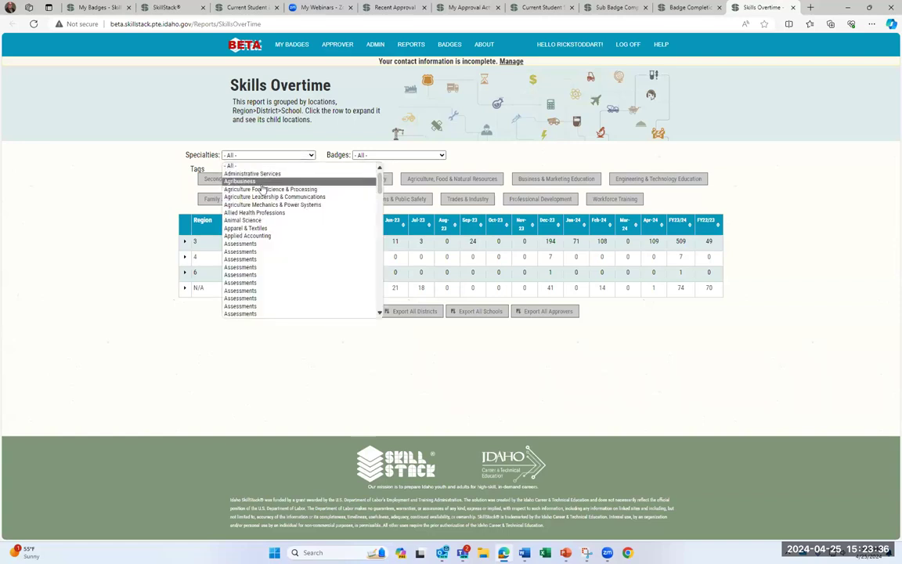
{"action": "left_click", "coordinate": [236, 180]}
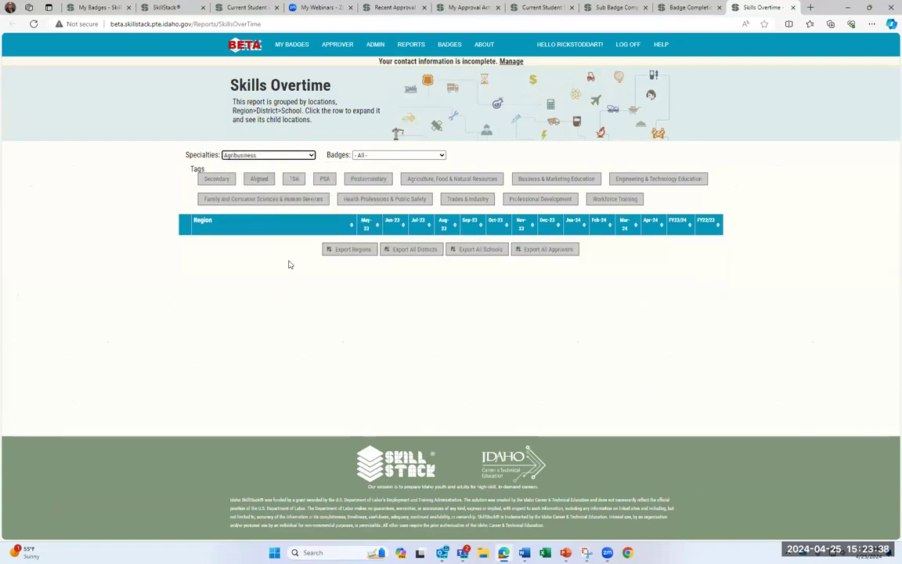
{"action": "left_click", "coordinate": [284, 156]}
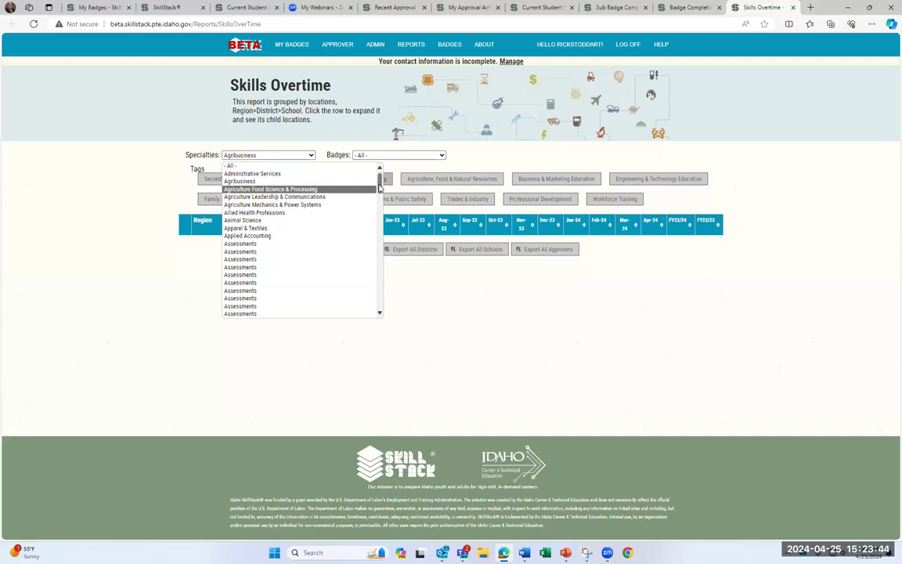
{"action": "left_click_drag", "start_coordinate": [379, 186], "coordinate": [377, 208]}
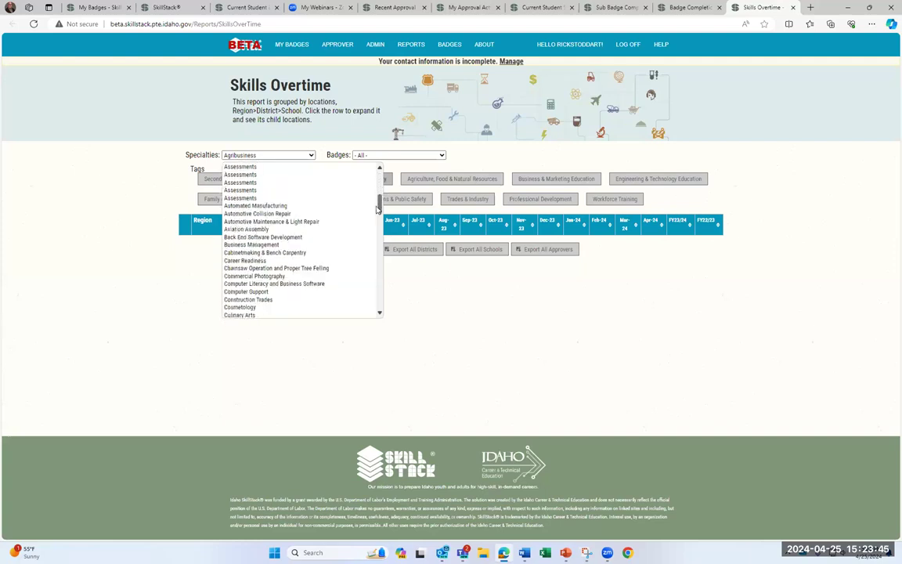
{"action": "left_click", "coordinate": [300, 246]}
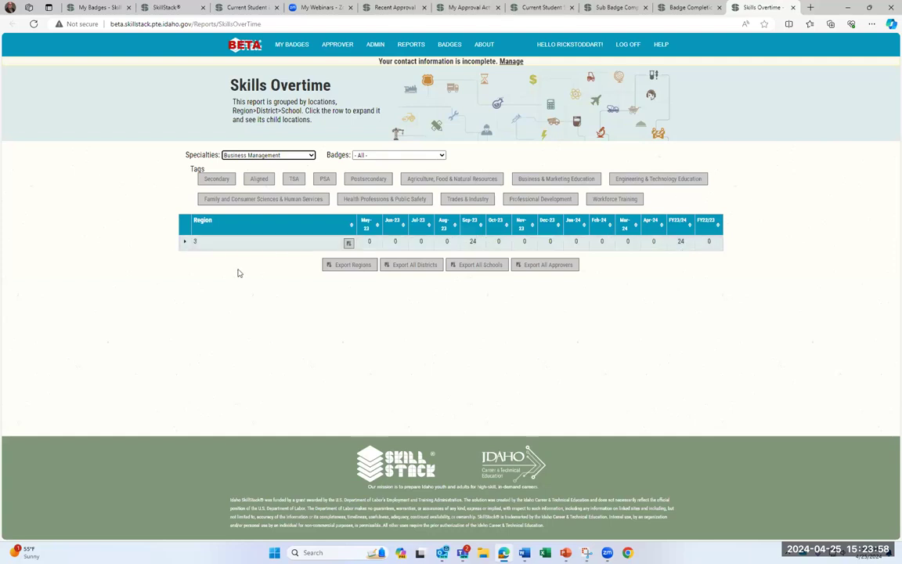
Step: Drill region 3 through Joint School District No. 2 to Meridian High School's approvers
{"action": "left_click", "coordinate": [185, 243]}
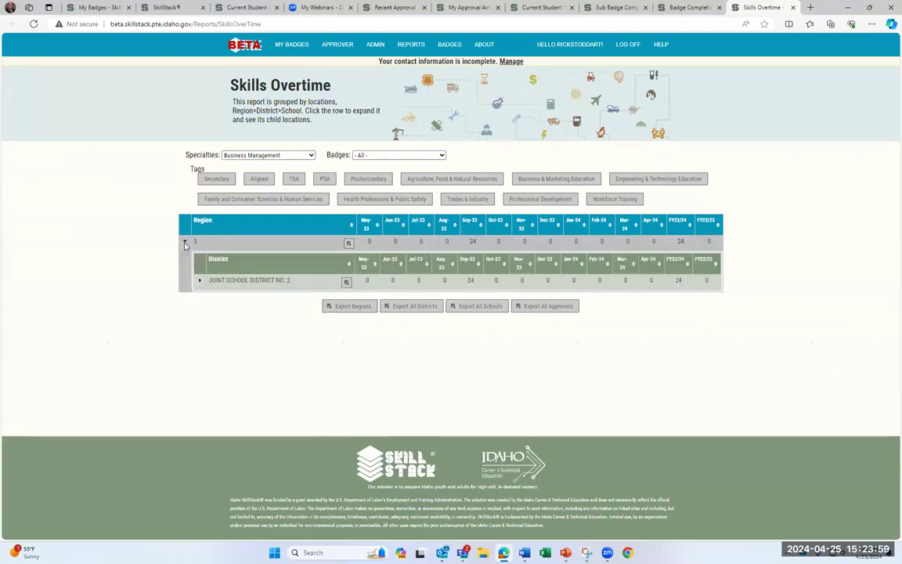
{"action": "left_click", "coordinate": [200, 281]}
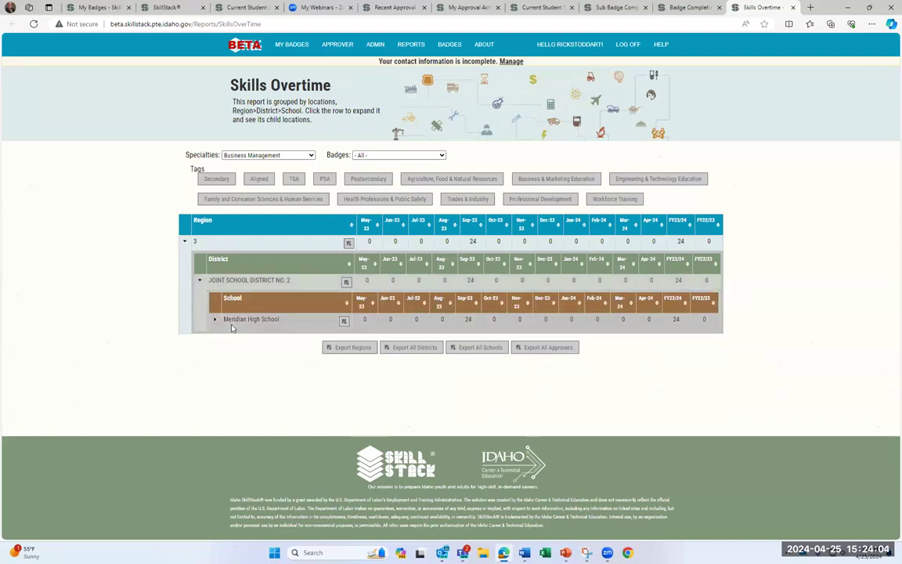
{"action": "left_click", "coordinate": [215, 320]}
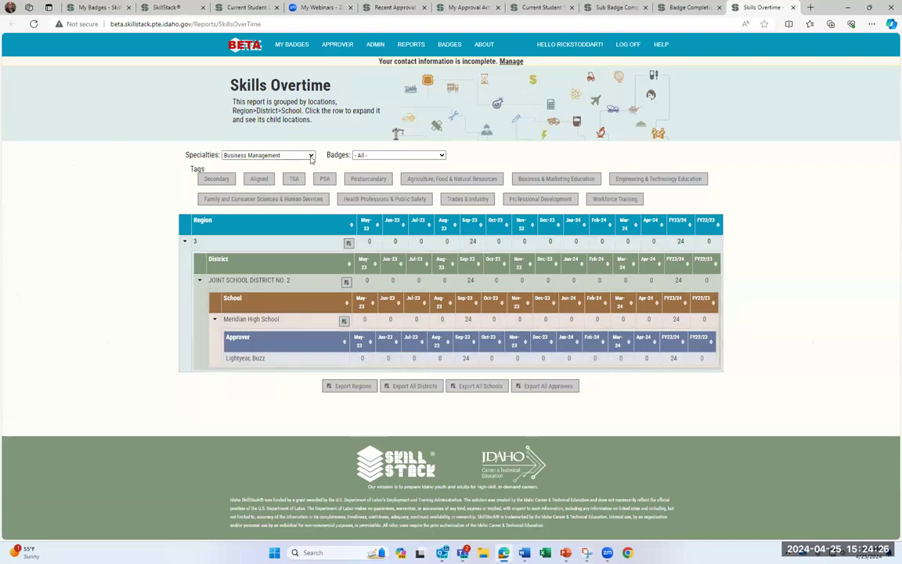
Step: Reset the Specialties filter to - All -
{"action": "left_click", "coordinate": [280, 154]}
{"action": "scroll", "coordinate": [342, 181], "scroll_direction": "up", "scroll_amount": 5}
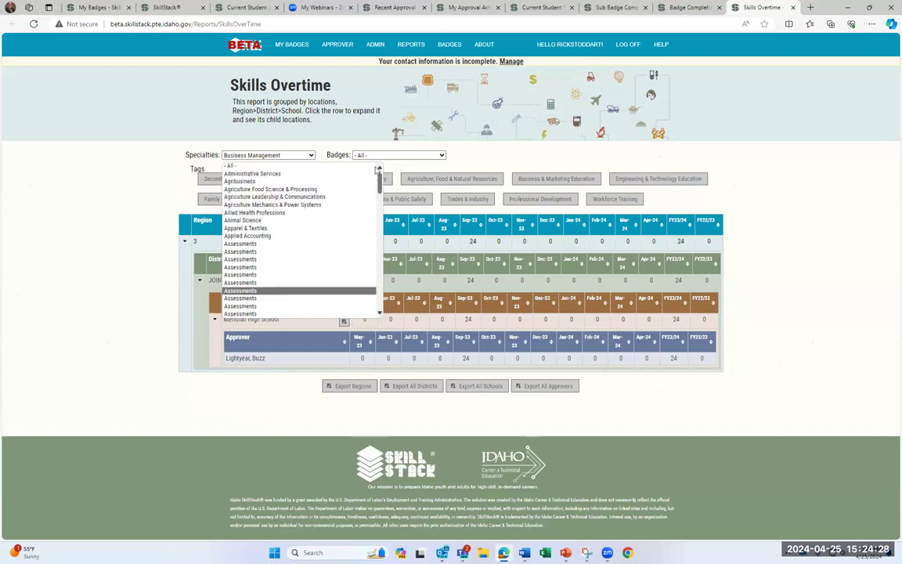
{"action": "left_click", "coordinate": [330, 170]}
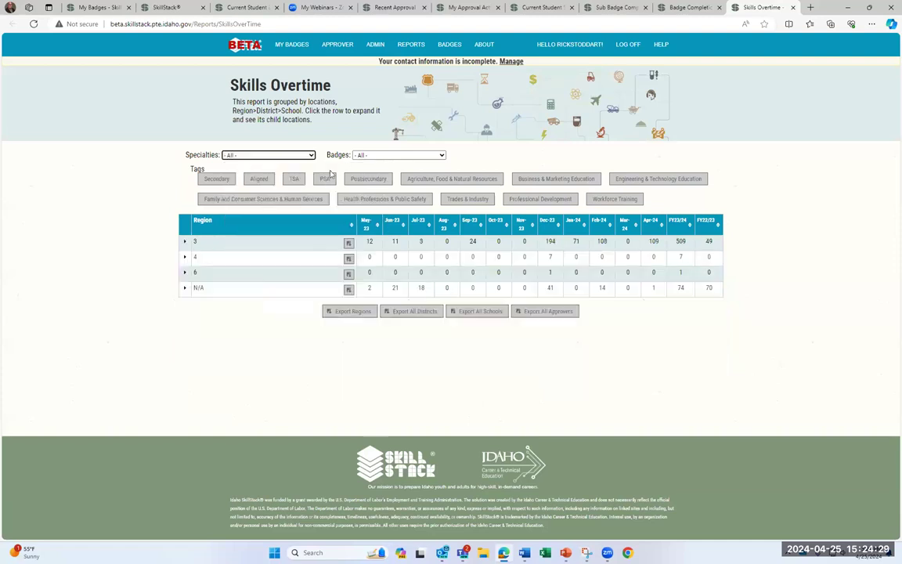
Step: Drill region 3 through Boise State University to Springfield Elementary's approvers, then return to PowerPoint
{"action": "left_click", "coordinate": [188, 245]}
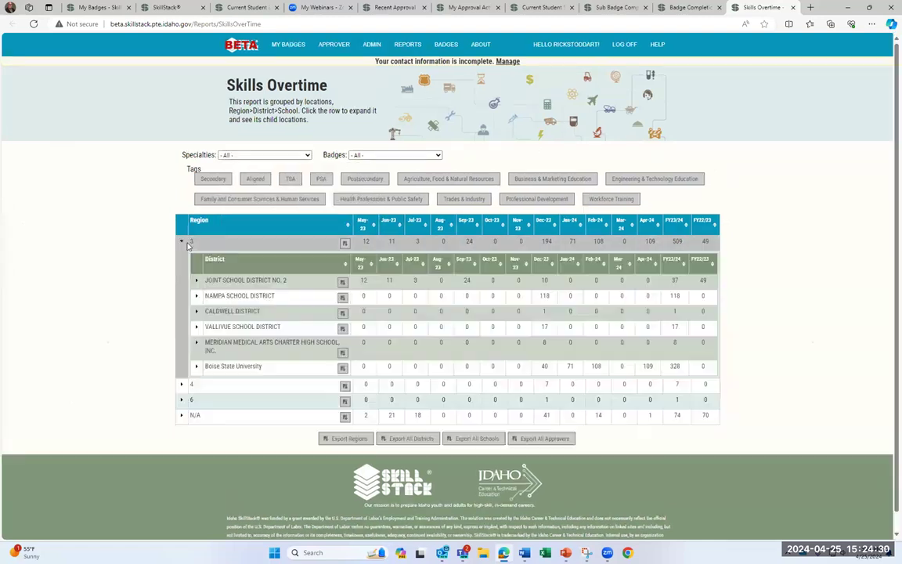
{"action": "left_click", "coordinate": [197, 367]}
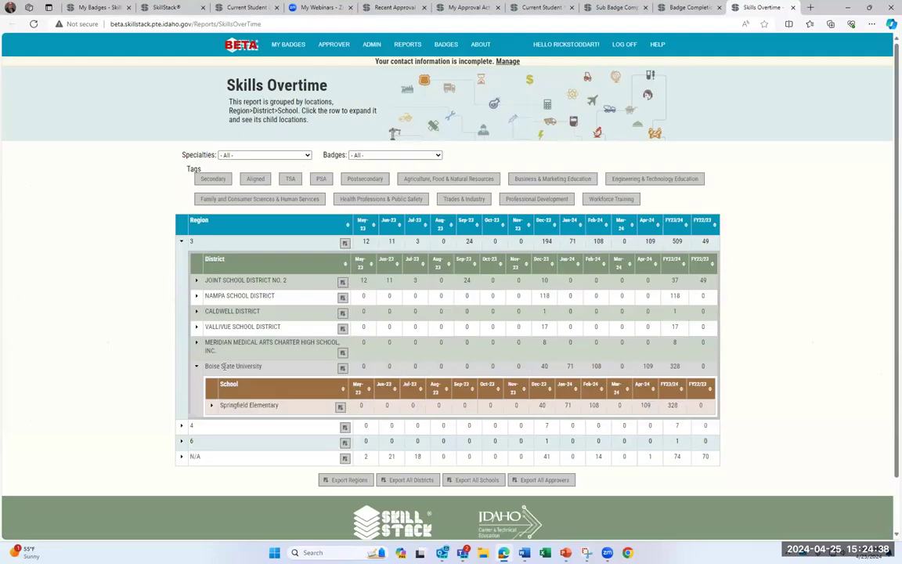
{"action": "left_click", "coordinate": [237, 408]}
{"action": "scroll", "coordinate": [304, 394], "scroll_direction": "down", "scroll_amount": 2}
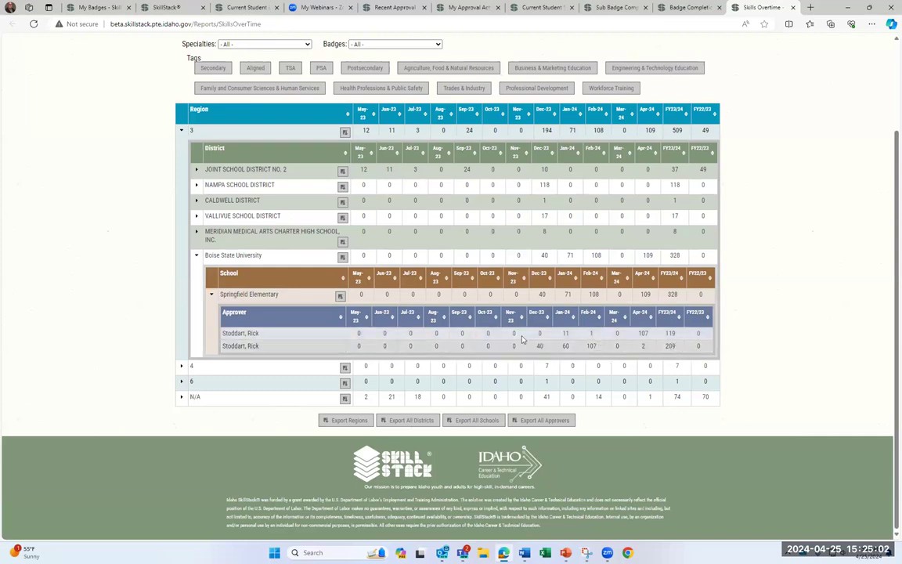
{"action": "scroll", "coordinate": [484, 412], "scroll_direction": "up", "scroll_amount": 2}
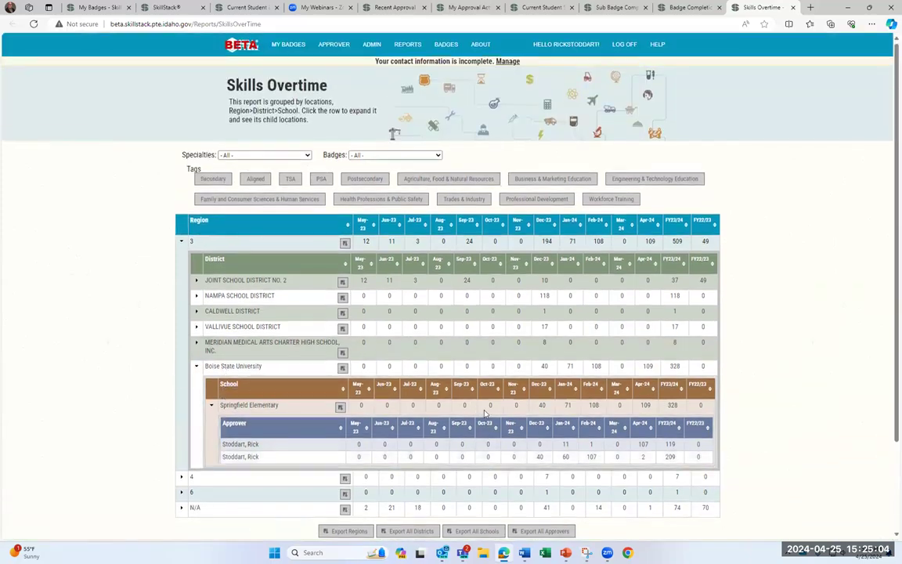
{"action": "left_click", "coordinate": [563, 552]}
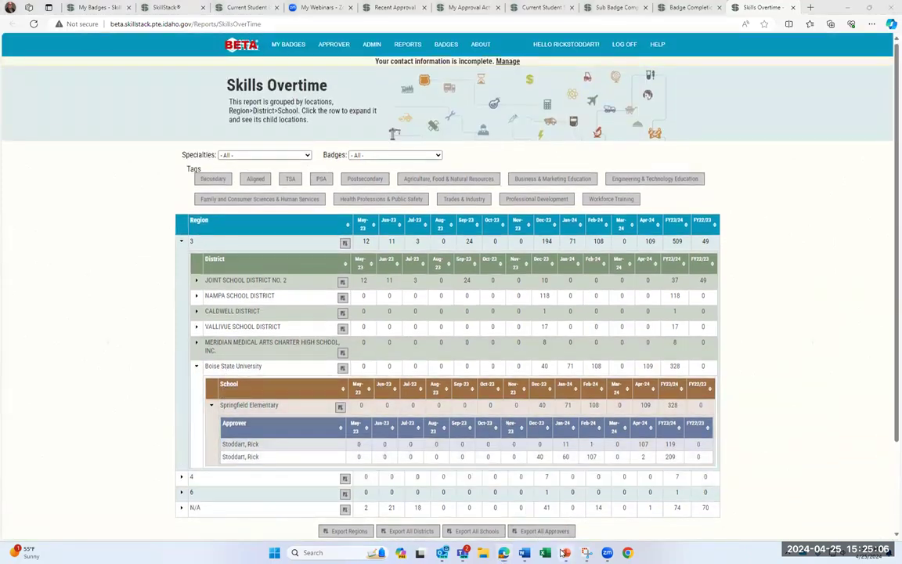
Step: Advance to slides 18 and 19 and follow the Badge Roll-up Over Time report link
{"action": "key", "text": "Right"}
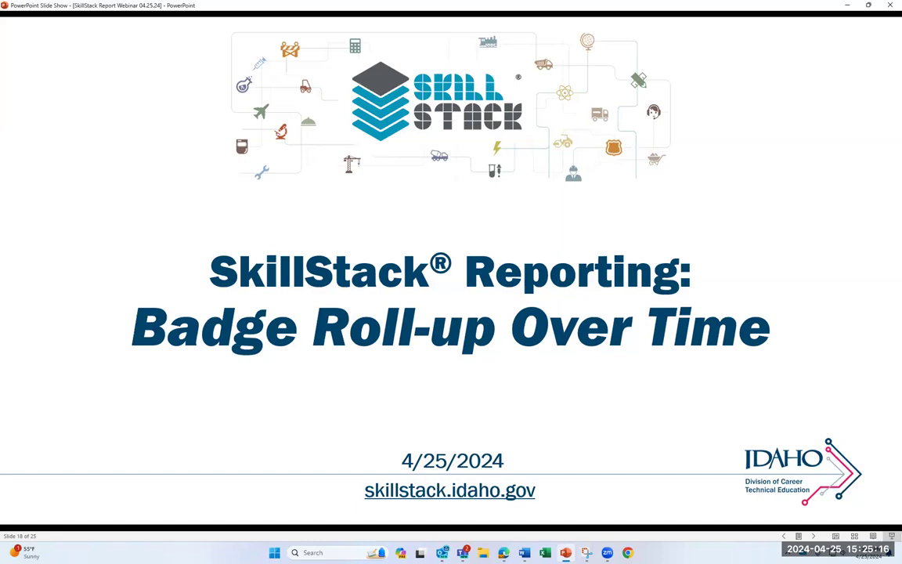
{"action": "key", "text": "Right"}
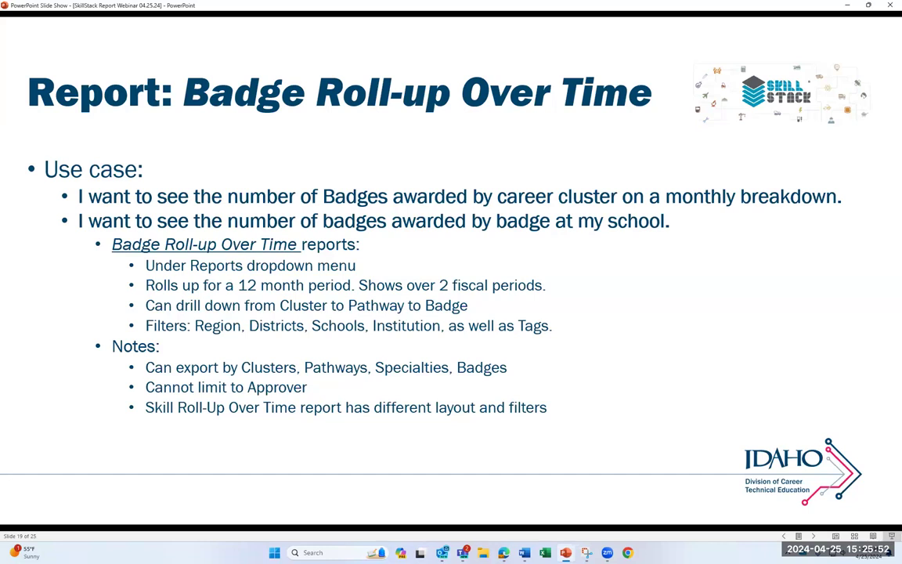
{"action": "left_click", "coordinate": [170, 246]}
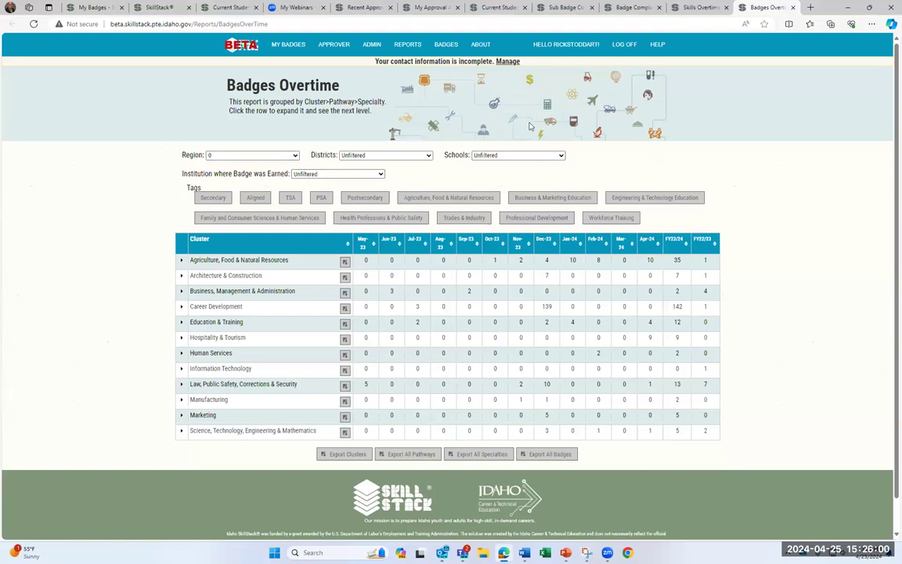
Step: Expand Career Development cluster, pathway and Leadership specialty to show the CTSO goal-setting badge
{"action": "mouse_move", "coordinate": [406, 53]}
{"action": "left_click", "coordinate": [181, 308]}
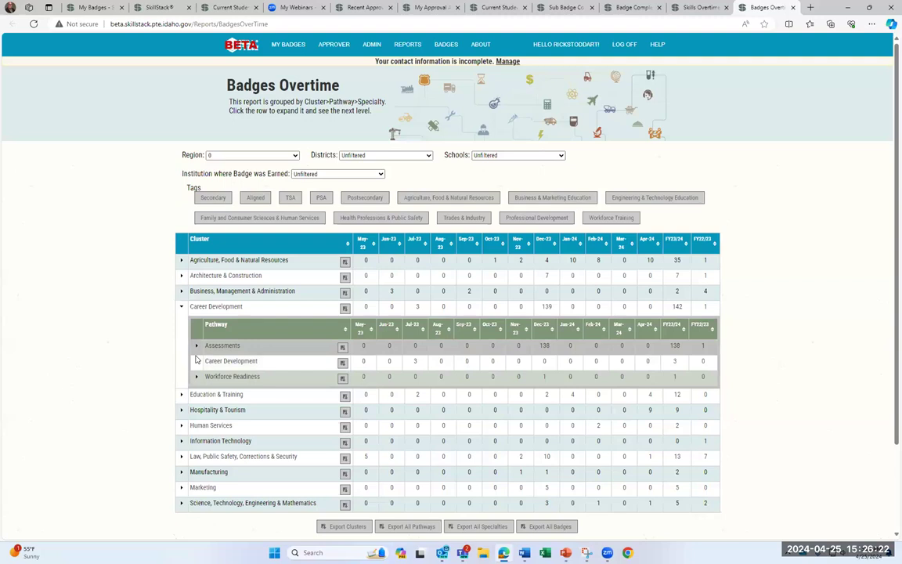
{"action": "left_click", "coordinate": [210, 360]}
{"action": "scroll", "coordinate": [251, 356], "scroll_direction": "down", "scroll_amount": 1}
{"action": "scroll", "coordinate": [250, 355], "scroll_direction": "down", "scroll_amount": 1}
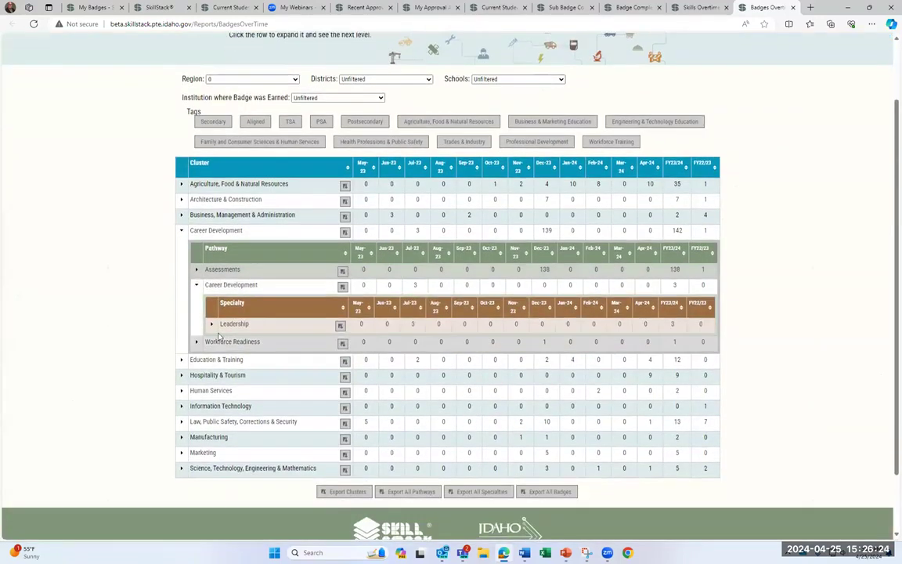
{"action": "left_click", "coordinate": [258, 325]}
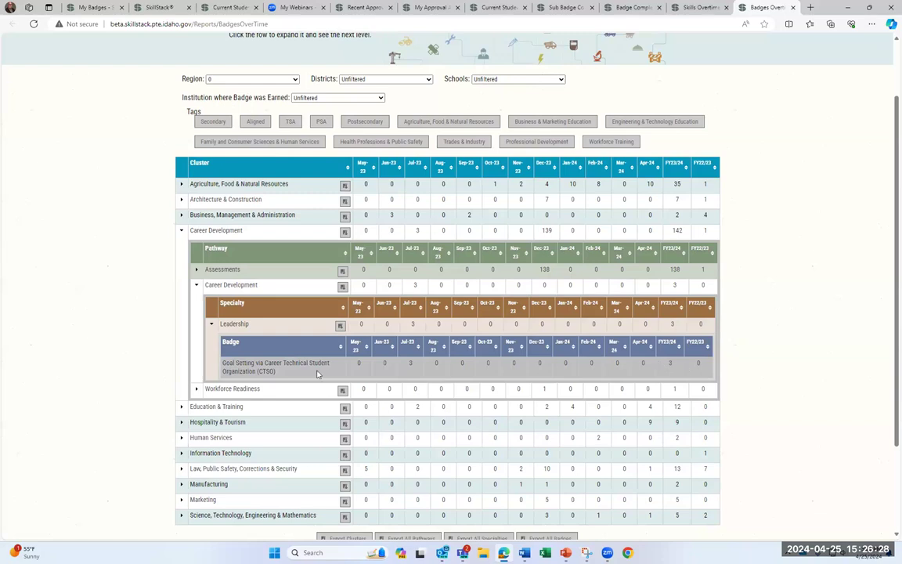
{"action": "scroll", "coordinate": [446, 141], "scroll_direction": "up", "scroll_amount": 2}
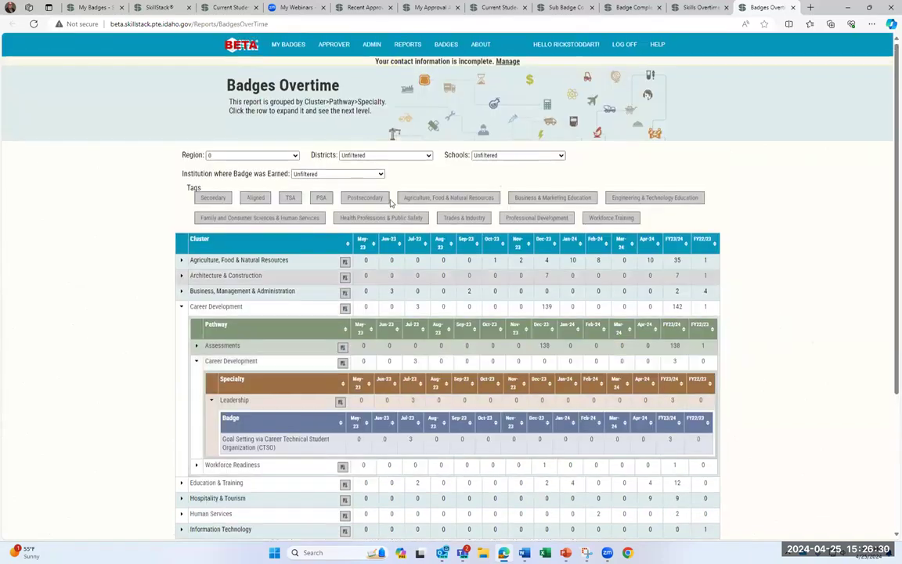
Step: Filter the Badges Overtime report to Springfield Elementary in the Schools dropdown
{"action": "left_click", "coordinate": [514, 155]}
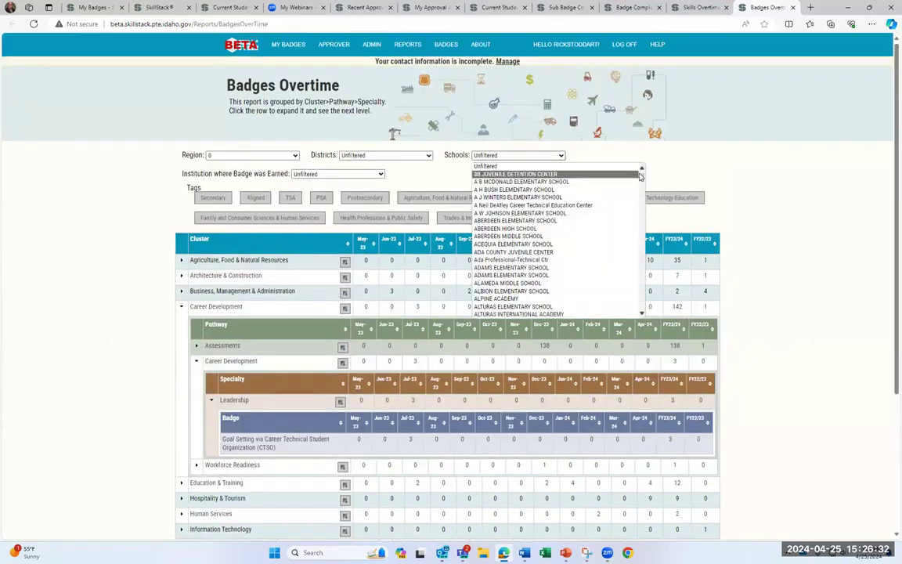
{"action": "left_click_drag", "start_coordinate": [642, 178], "coordinate": [641, 305]}
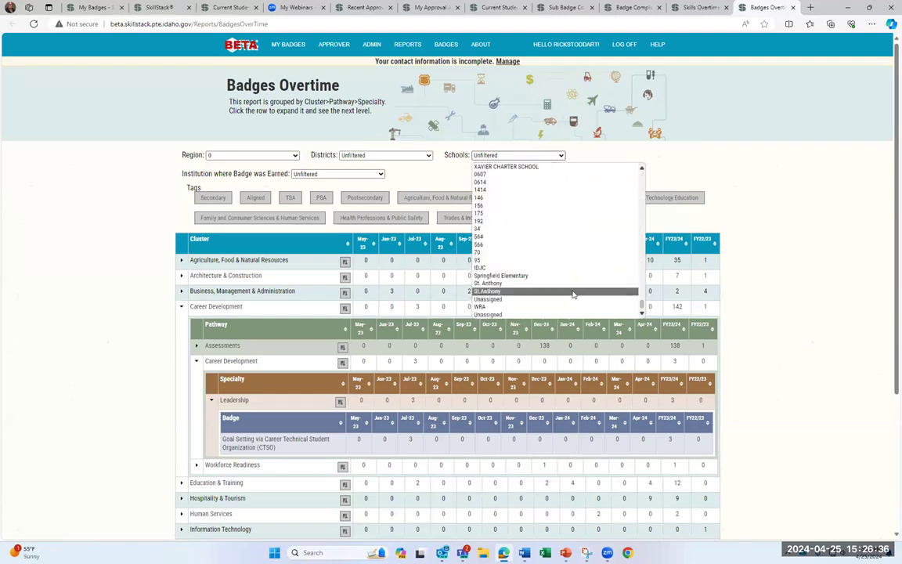
{"action": "left_click", "coordinate": [552, 277]}
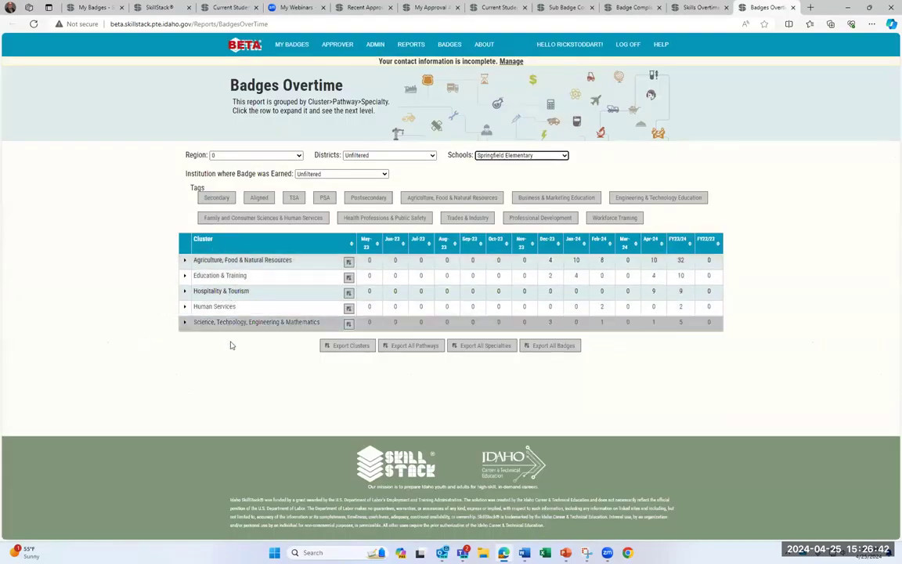
Step: Drill Agriculture through Plant Systems to Ornamental Horticulture badges, then return to the slide show
{"action": "left_click", "coordinate": [185, 261]}
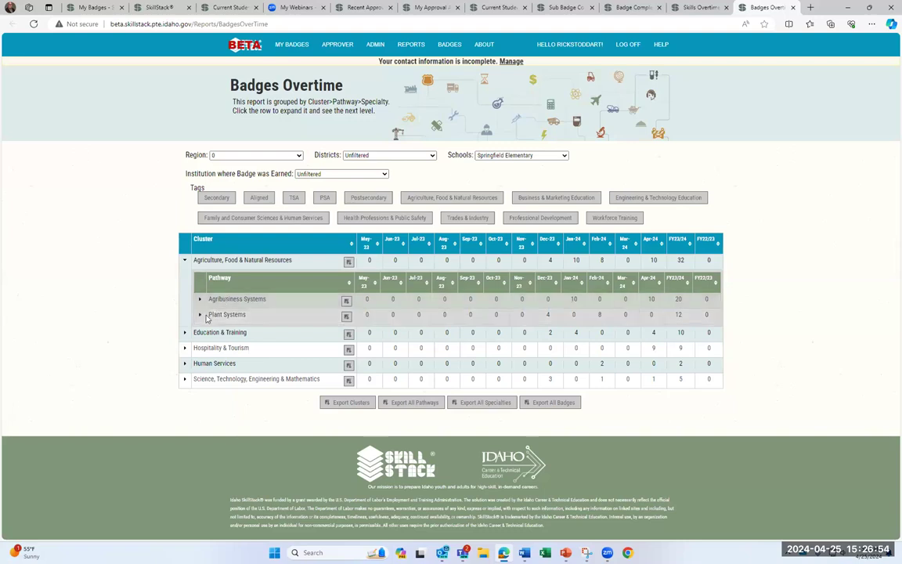
{"action": "left_click", "coordinate": [200, 314]}
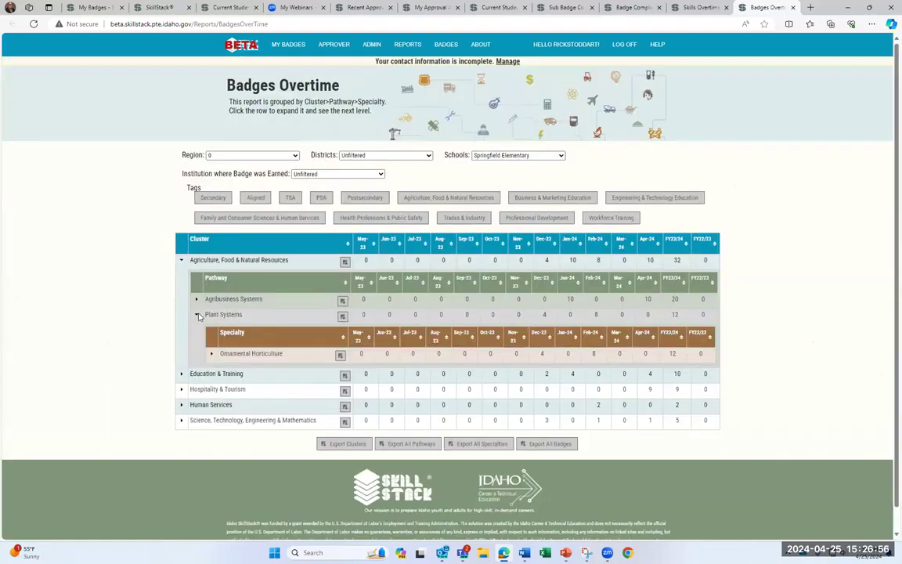
{"action": "left_click", "coordinate": [211, 353]}
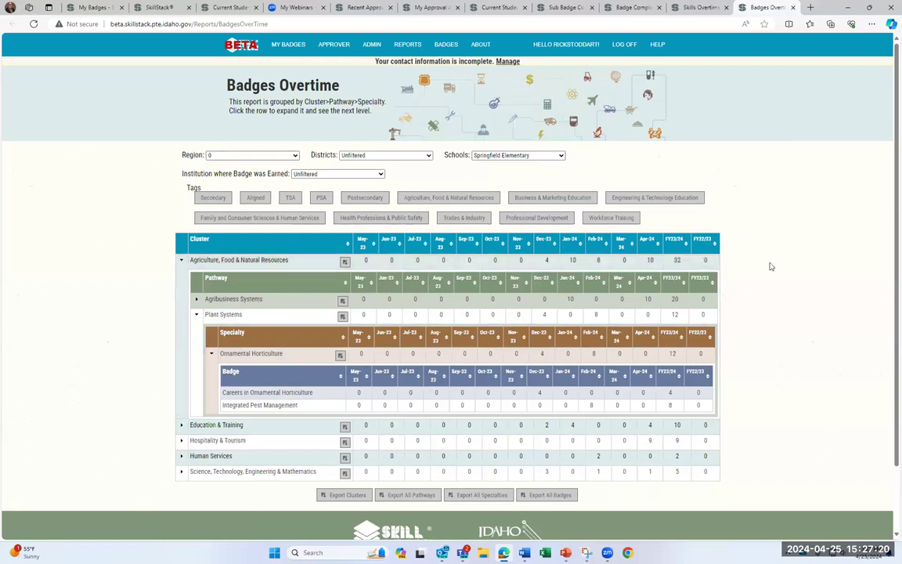
{"action": "left_click", "coordinate": [567, 552]}
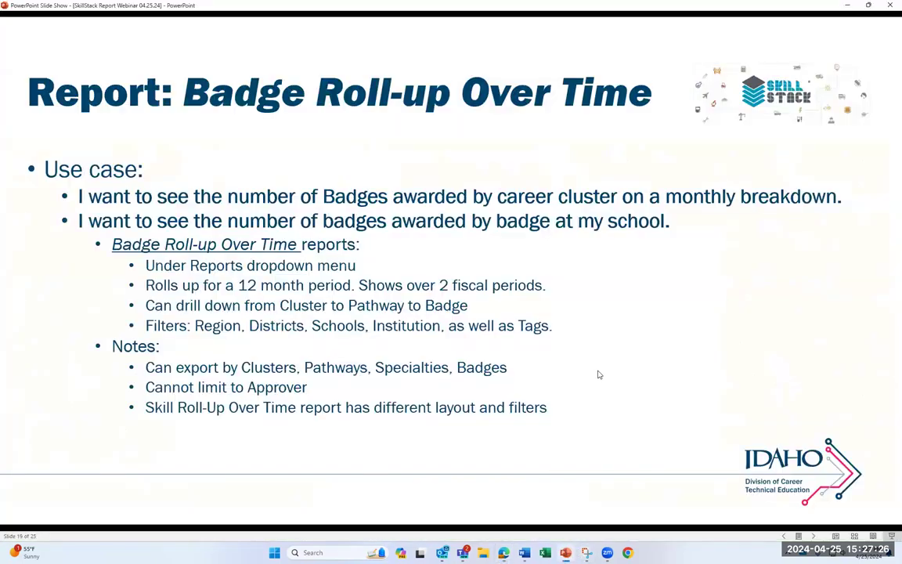